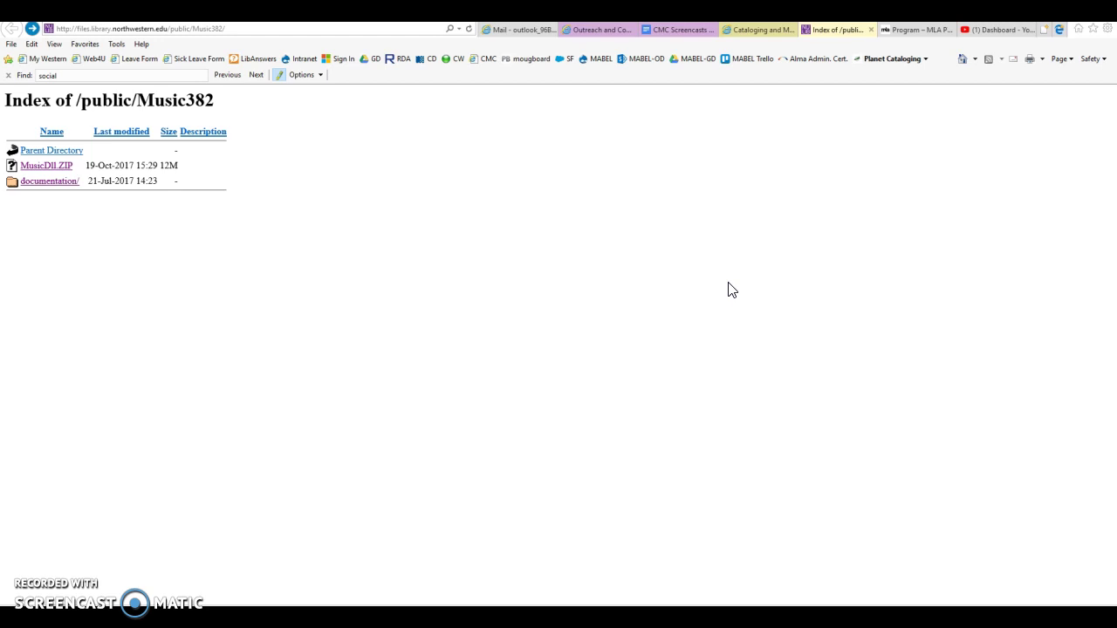
# Consult the MLA conference program, and open the MusicDll.ZIP and documentation links in the Music382 directory listing
pyautogui.click(923, 33)
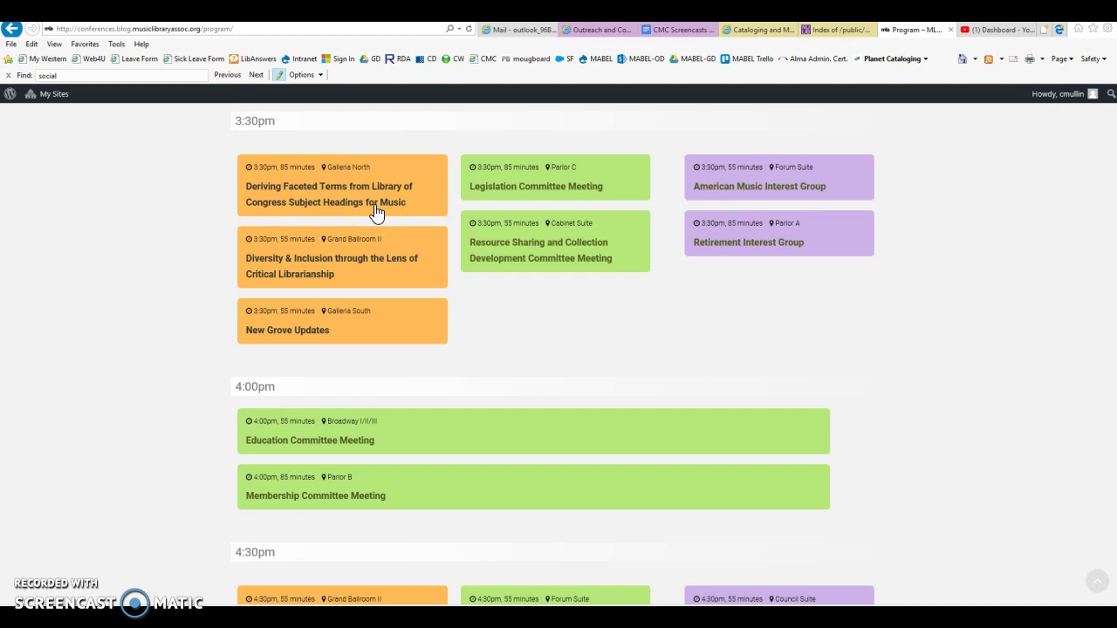
pyautogui.click(834, 32)
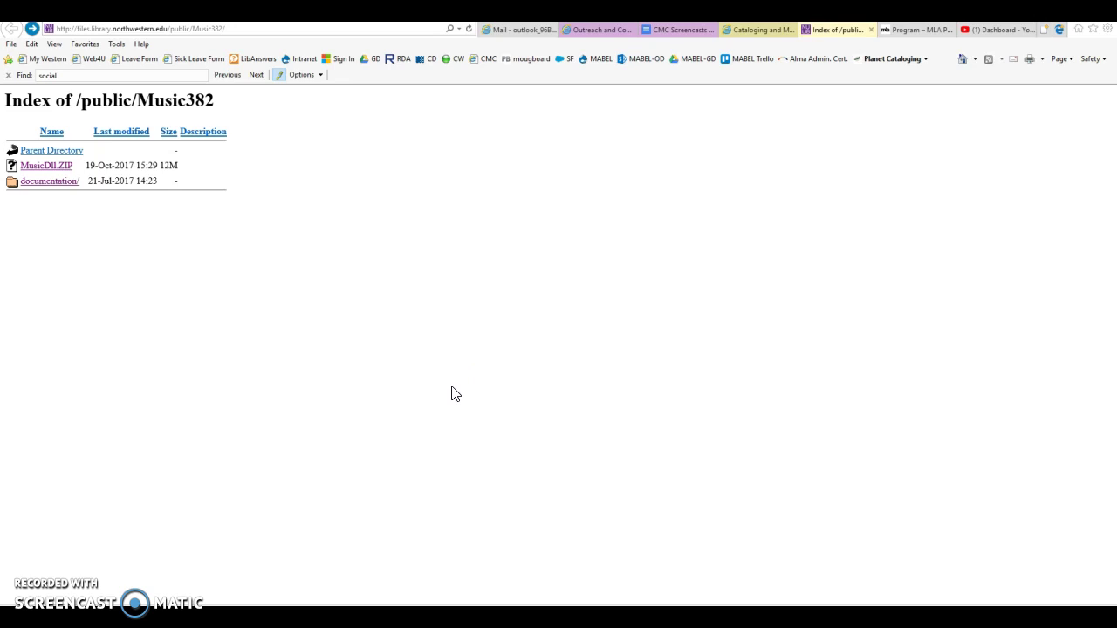
pyautogui.click(63, 170)
pyautogui.click(65, 186)
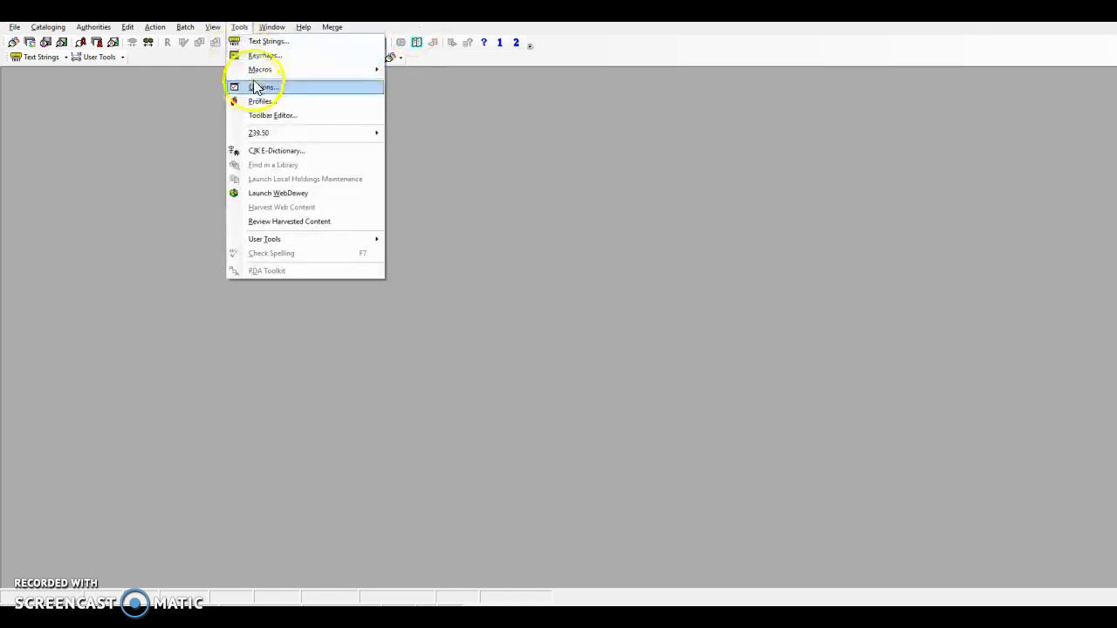
# In OCLC Connexion, open the keymap settings and select the MusicAddFields macro in the NulMusic macro book
pyautogui.click(269, 56)
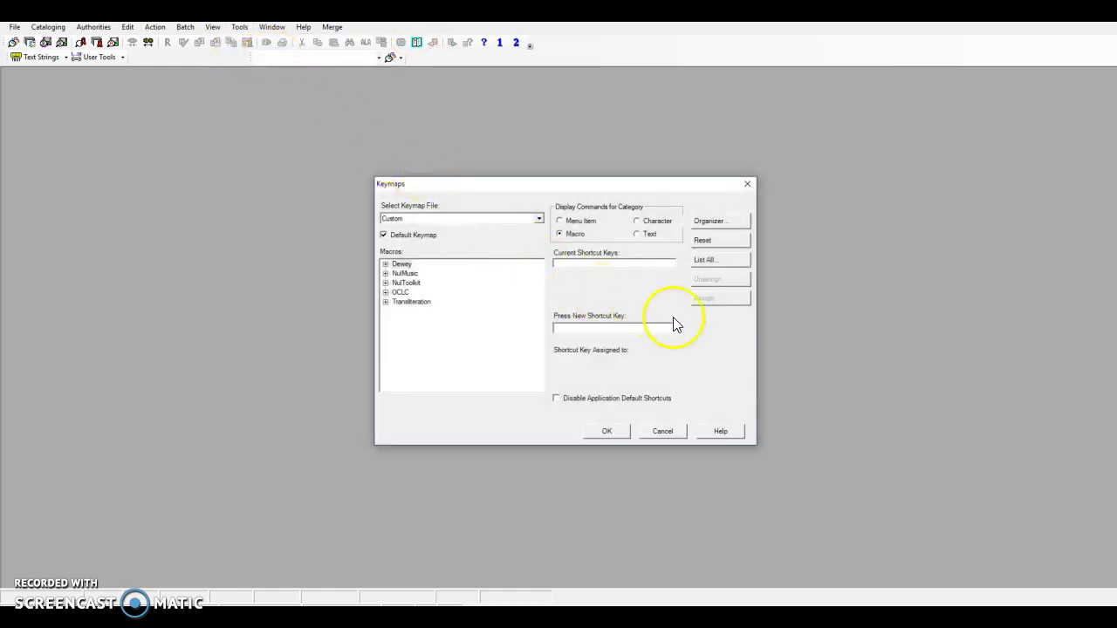
pyautogui.click(385, 274)
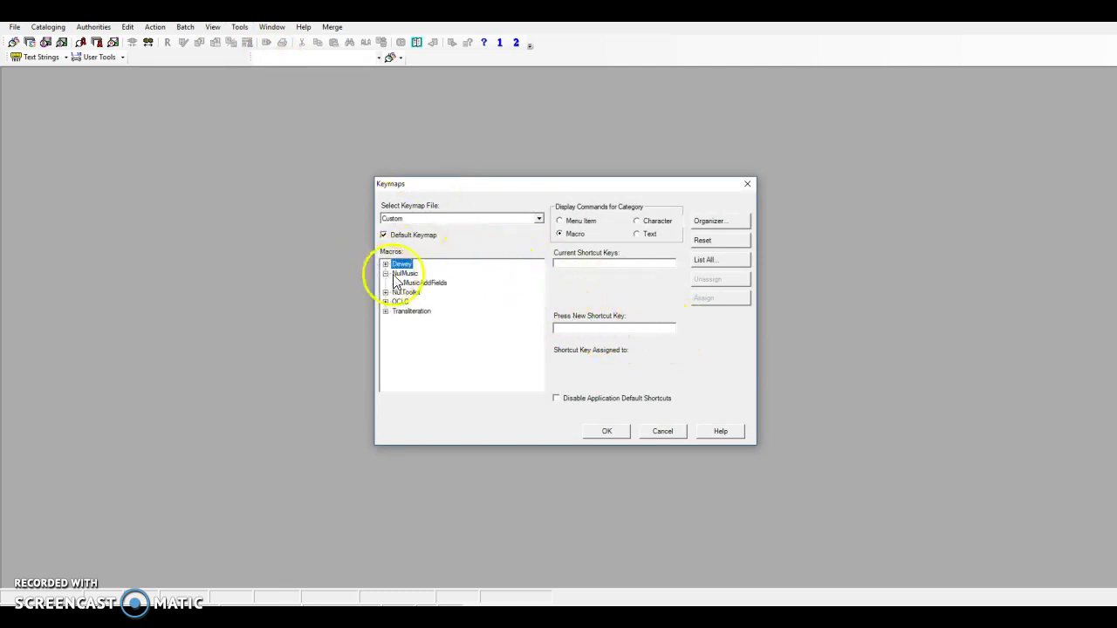
pyautogui.click(436, 288)
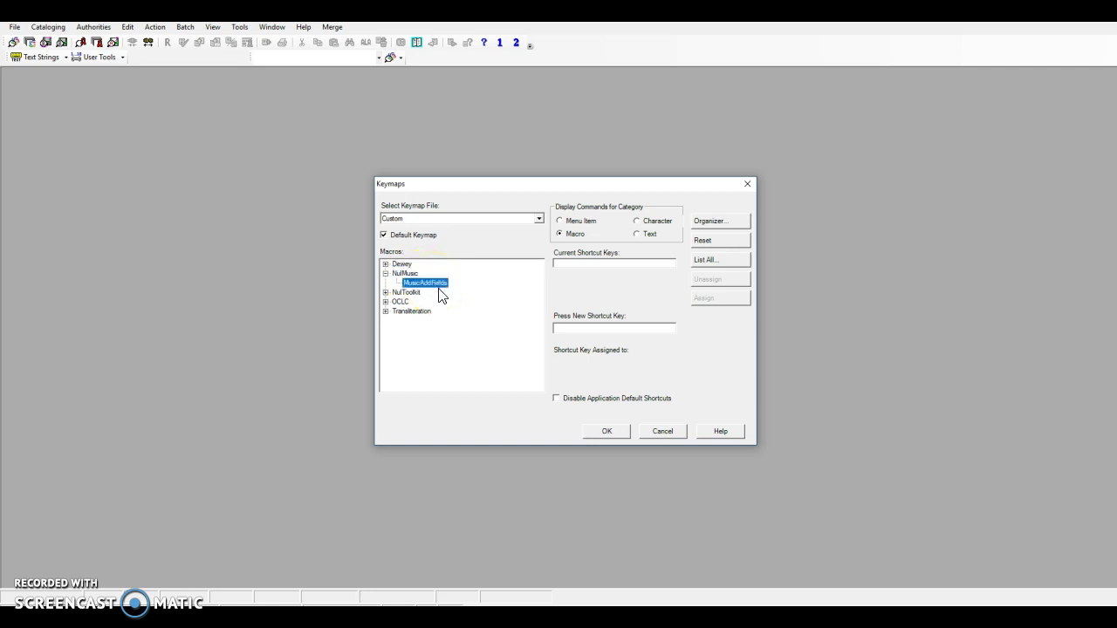
pyautogui.click(426, 293)
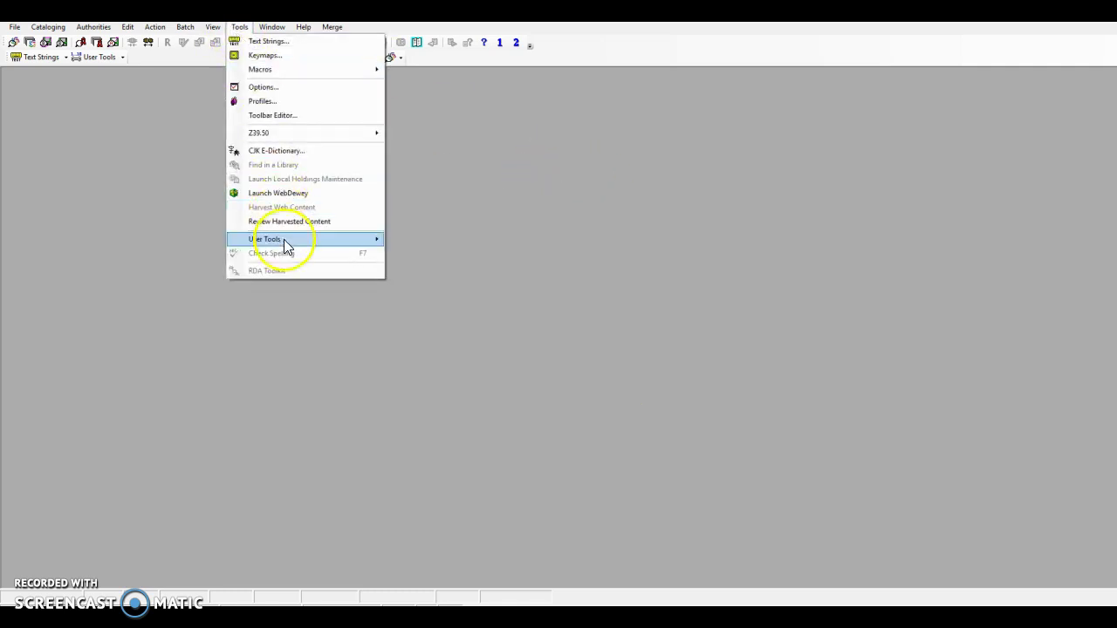
# View the User Tools assignment settings and close them without making changes
pyautogui.moveTo(366, 252)
pyautogui.click(424, 381)
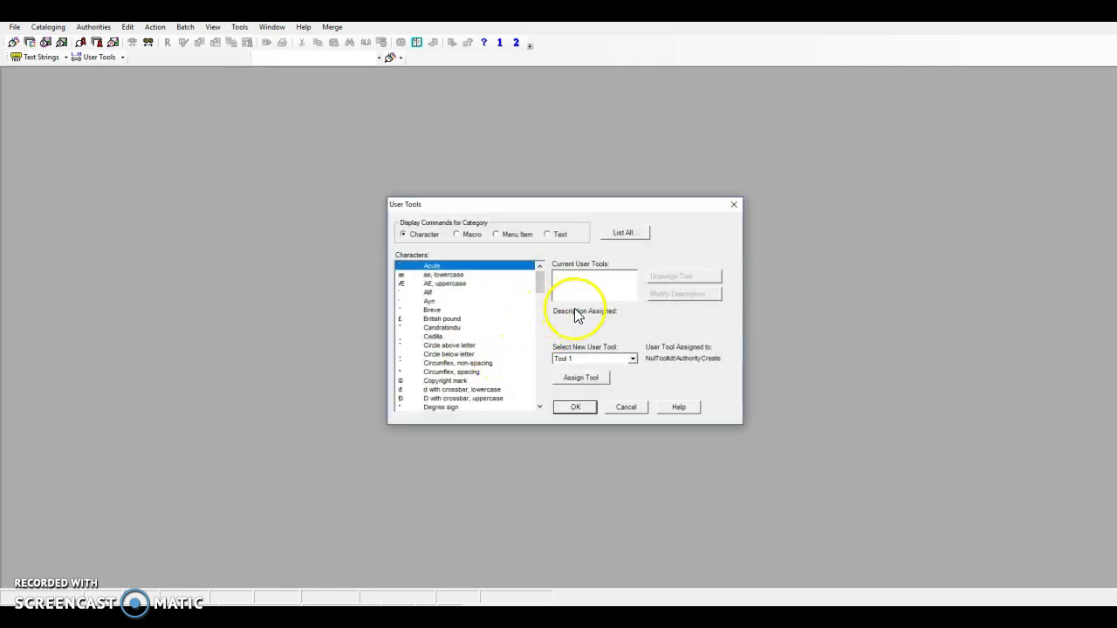
pyautogui.click(626, 407)
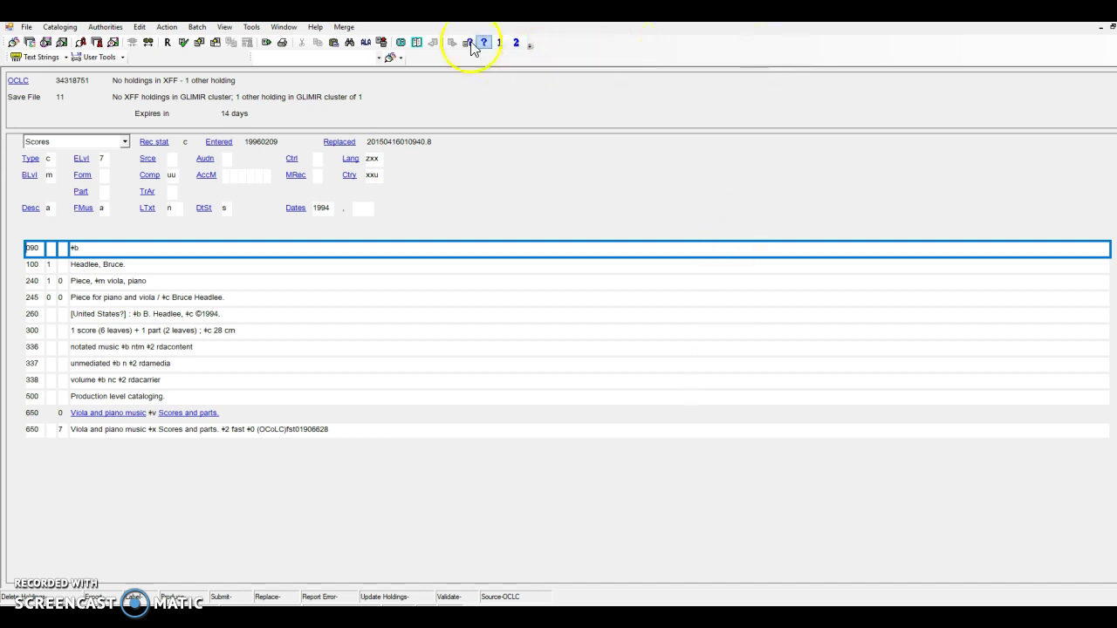
# Run the MusicAddFields macro on the "Piece for piano and viola" record and review the generated 382 and 655 fields
pyautogui.click(516, 42)
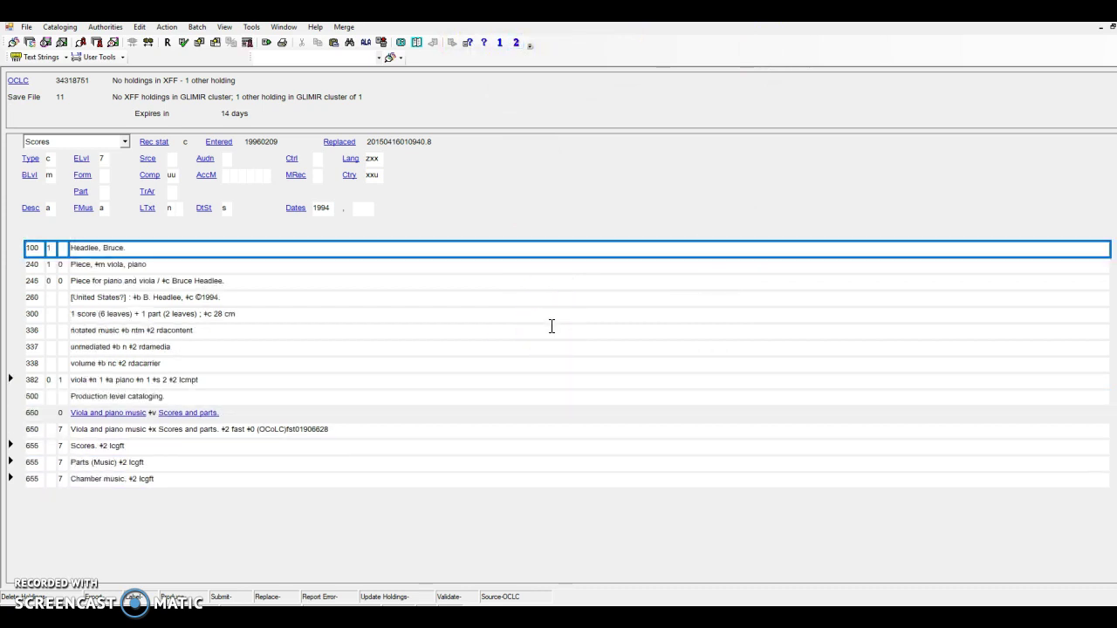
pyautogui.click(251, 375)
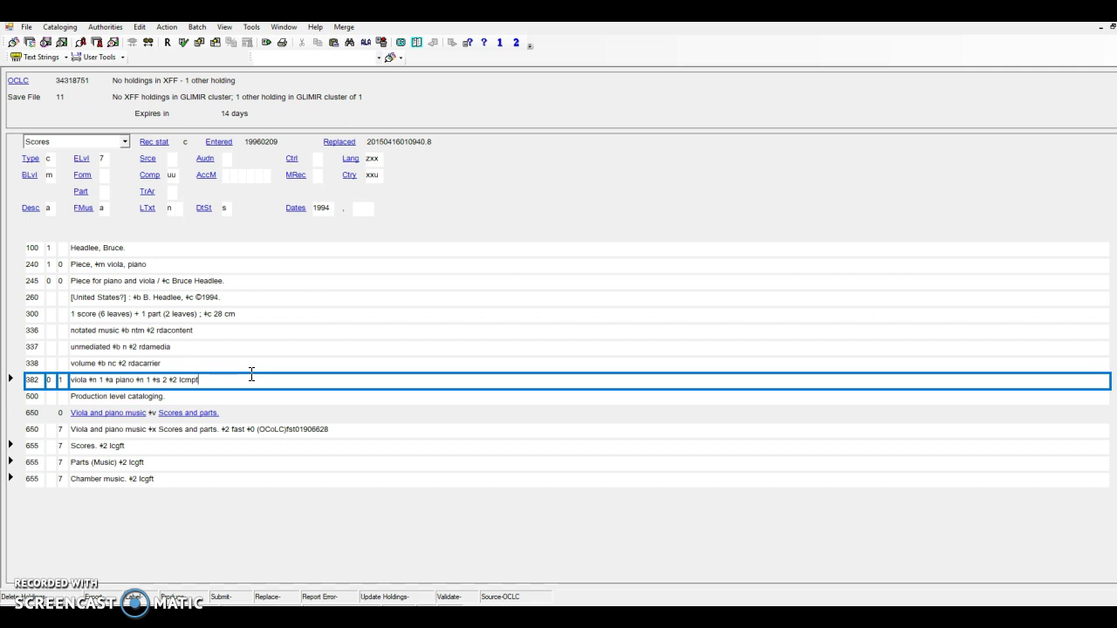
pyautogui.click(177, 479)
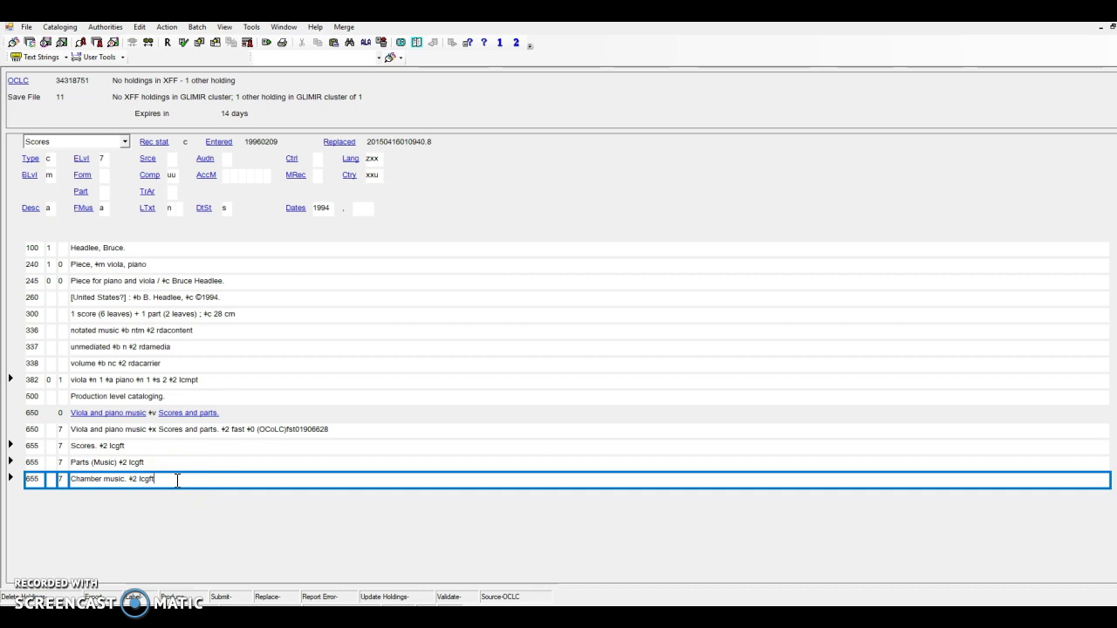
pyautogui.click(269, 427)
# Close the "Piece for piano and viola" record without saving it to the online save file
pyautogui.hotkey('shift', 'F4')
pyautogui.press('Return')
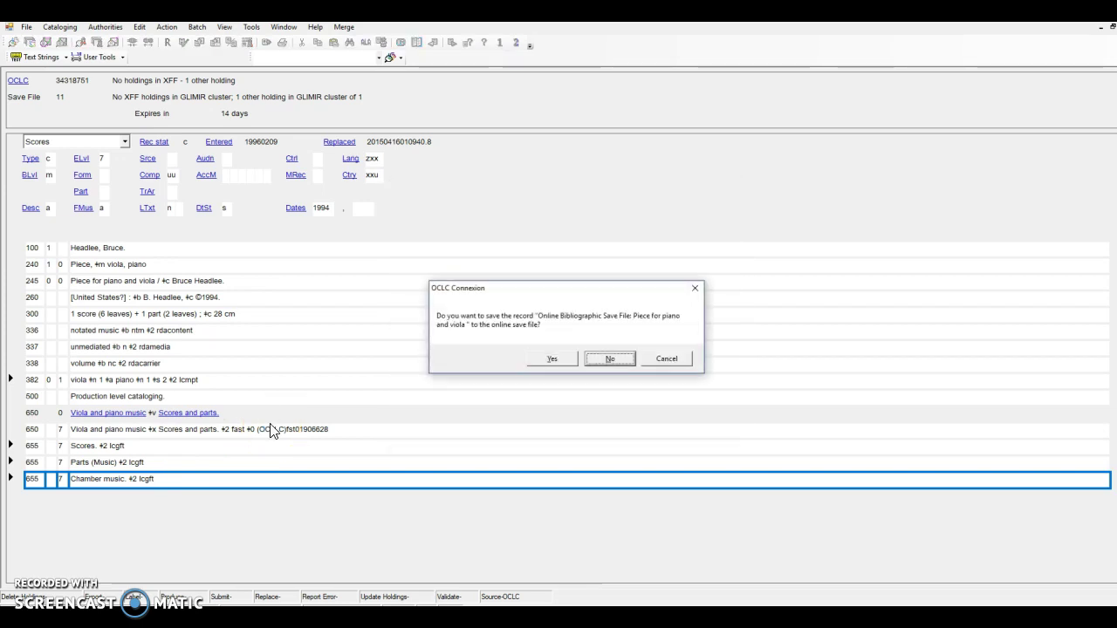
pyautogui.press('Return')
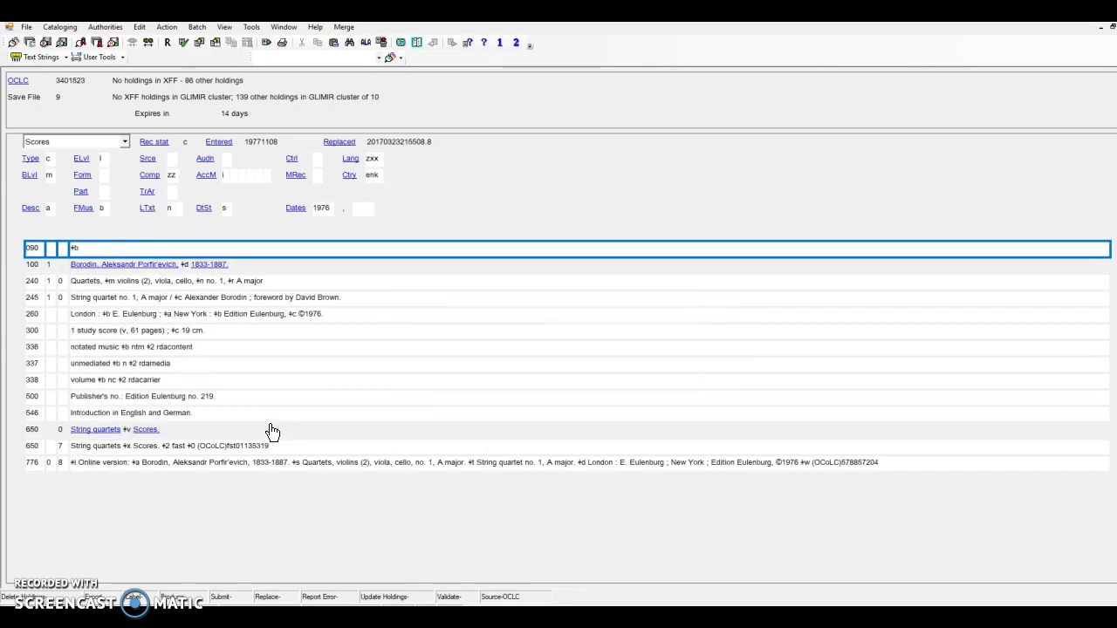
# Run the MusicAddFields macro on the "String quartet no. 1, A major" record and review the generated 382 and 655 fields
pyautogui.click(85, 363)
pyautogui.click(515, 42)
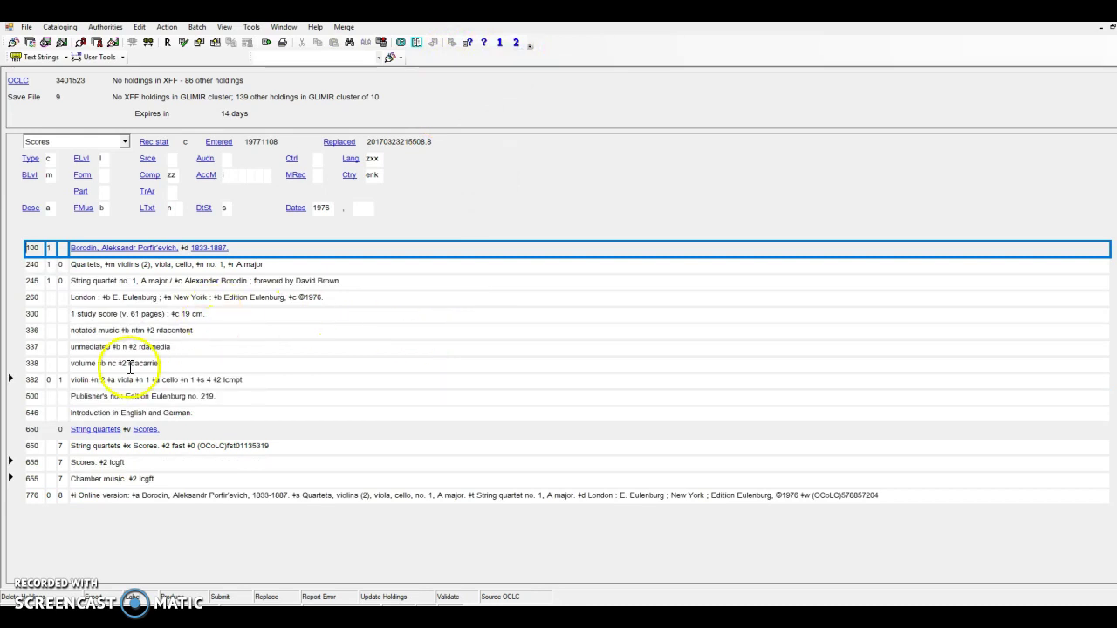
pyautogui.click(262, 381)
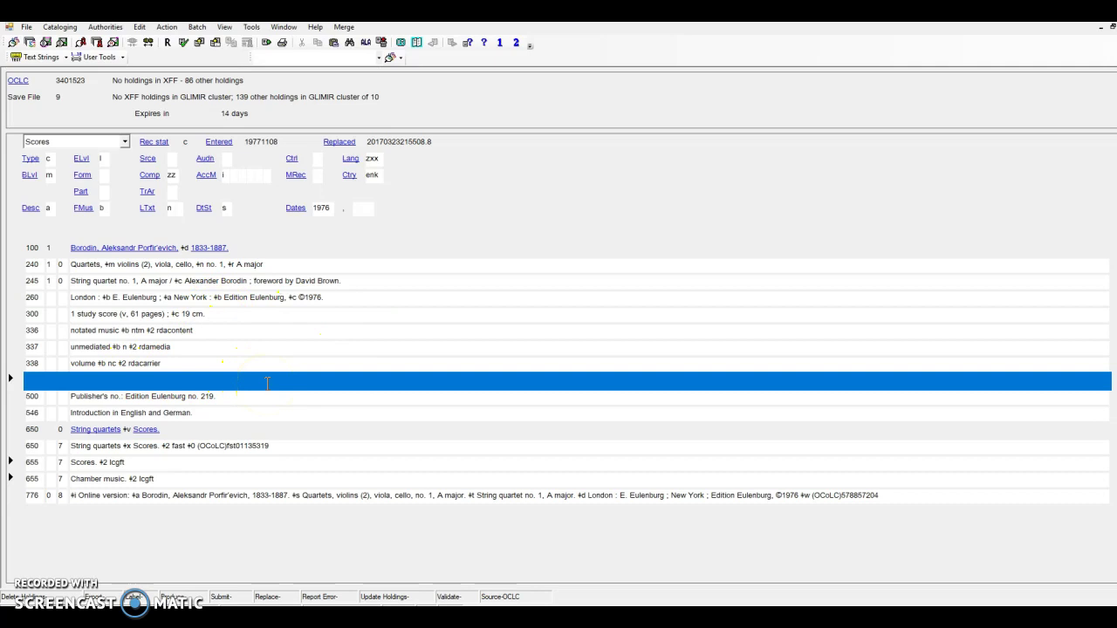
pyautogui.click(274, 445)
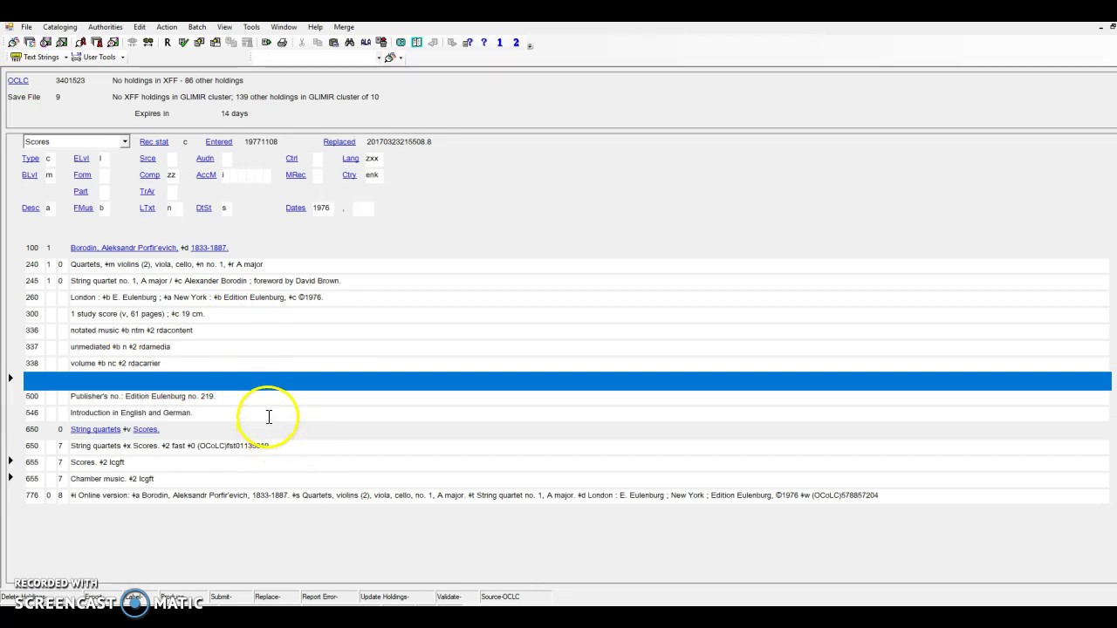
pyautogui.click(234, 367)
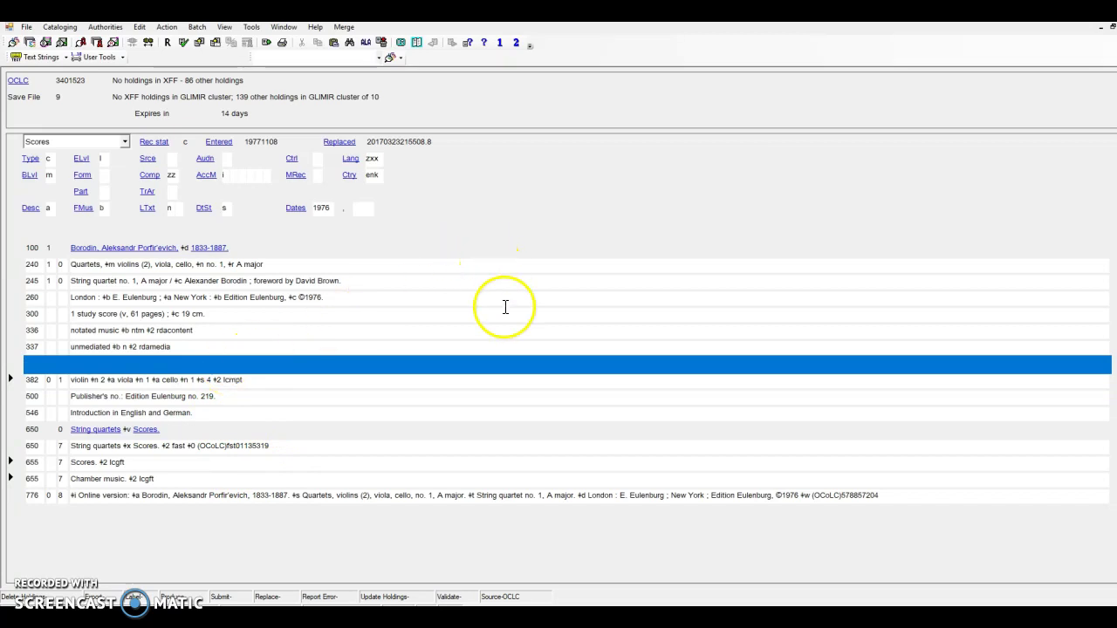
# Close the "String quartet no. 1, A major" record
pyautogui.hotkey('shift', 'F4')
pyautogui.press('Return')
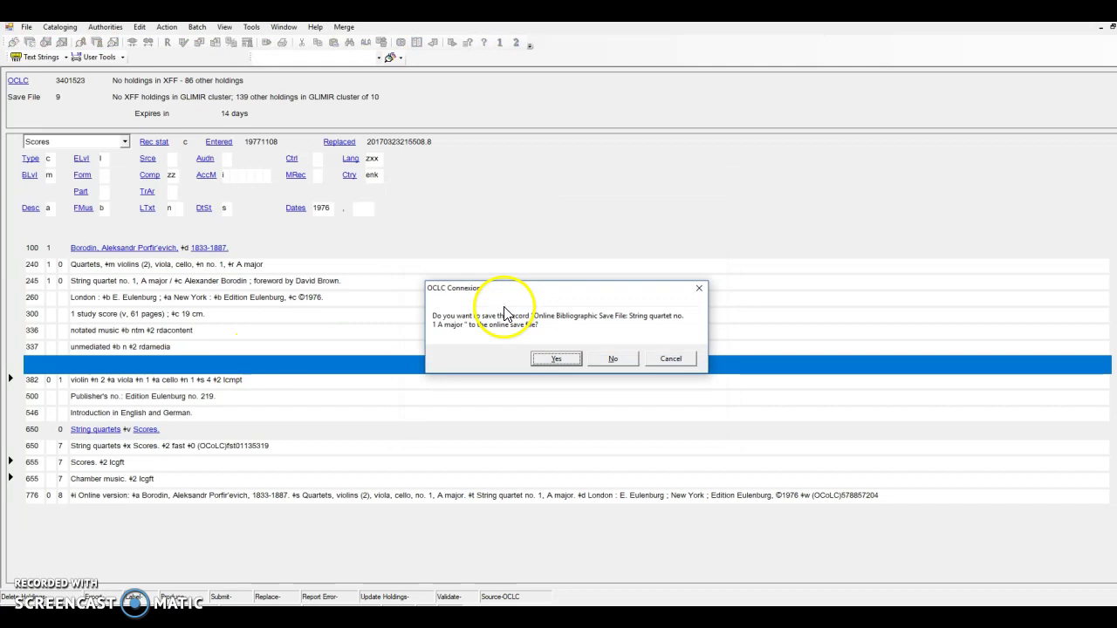
pyautogui.press('Return')
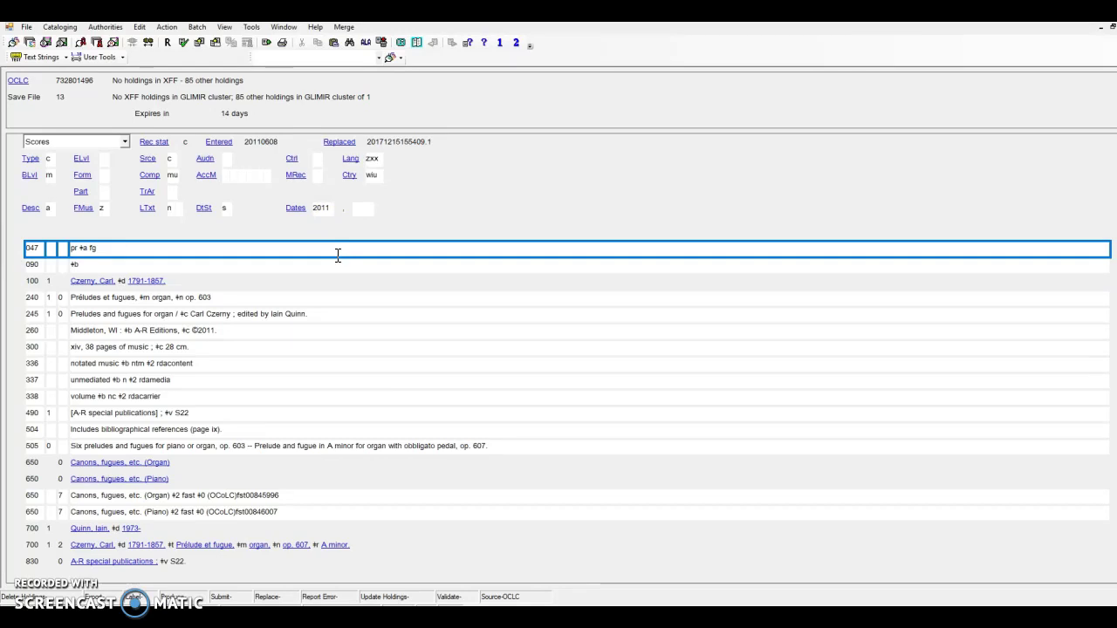
# Run the MusicAddFields macro on the "Preludes and fugues for organ" record and check the generated 655 terms against the fixed fields
pyautogui.click(515, 43)
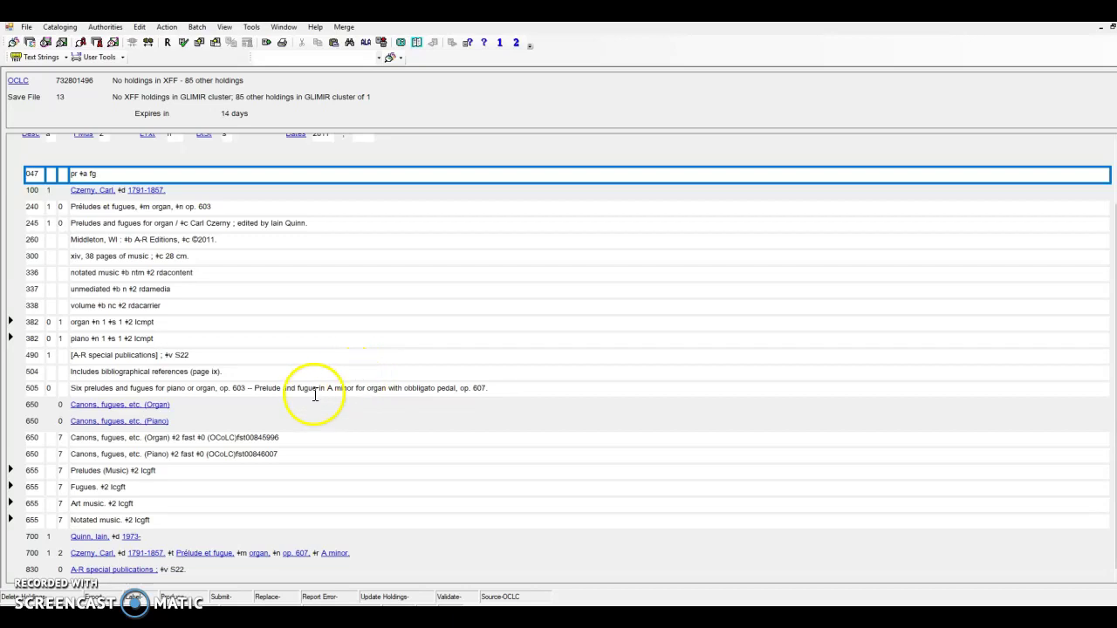
pyautogui.click(214, 472)
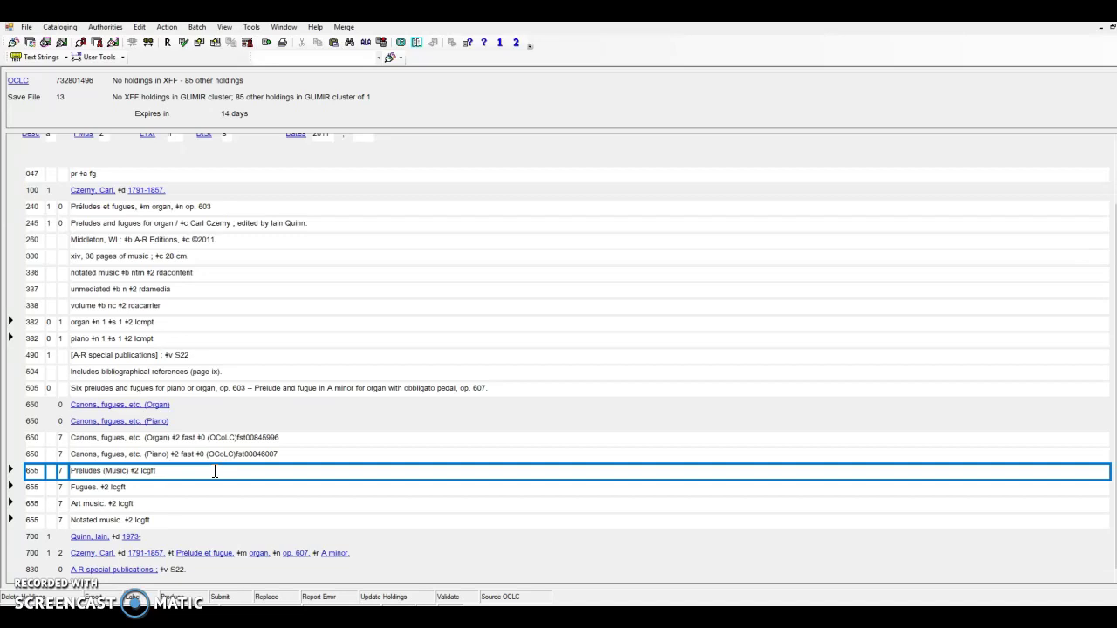
pyautogui.press('Down')
pyautogui.press('Down')
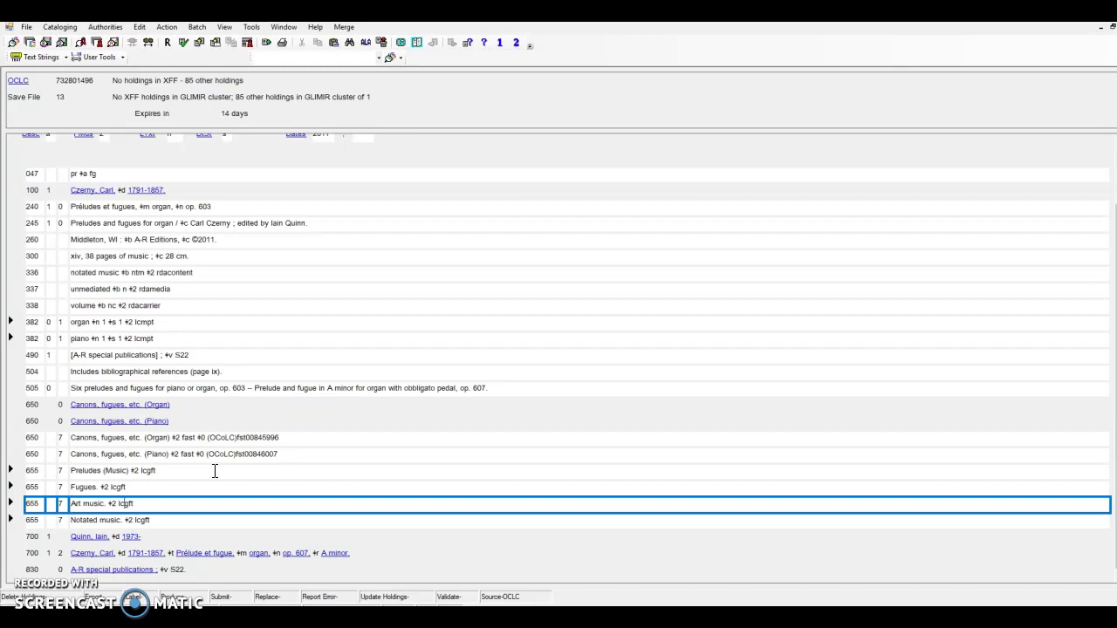
pyautogui.press('Down')
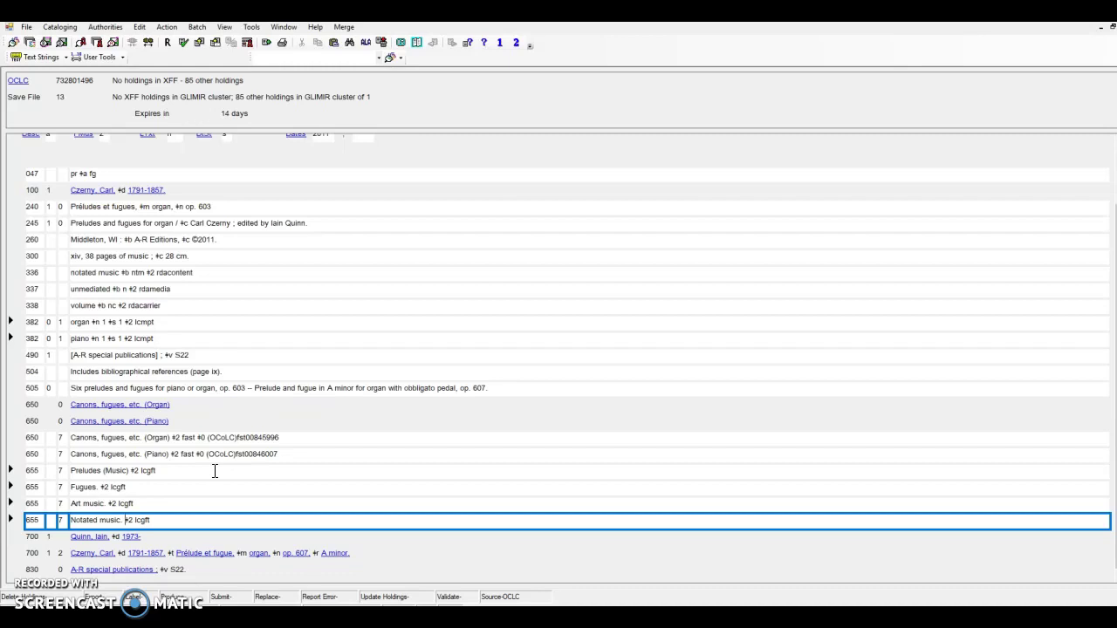
pyautogui.scroll(3, 201, 375)
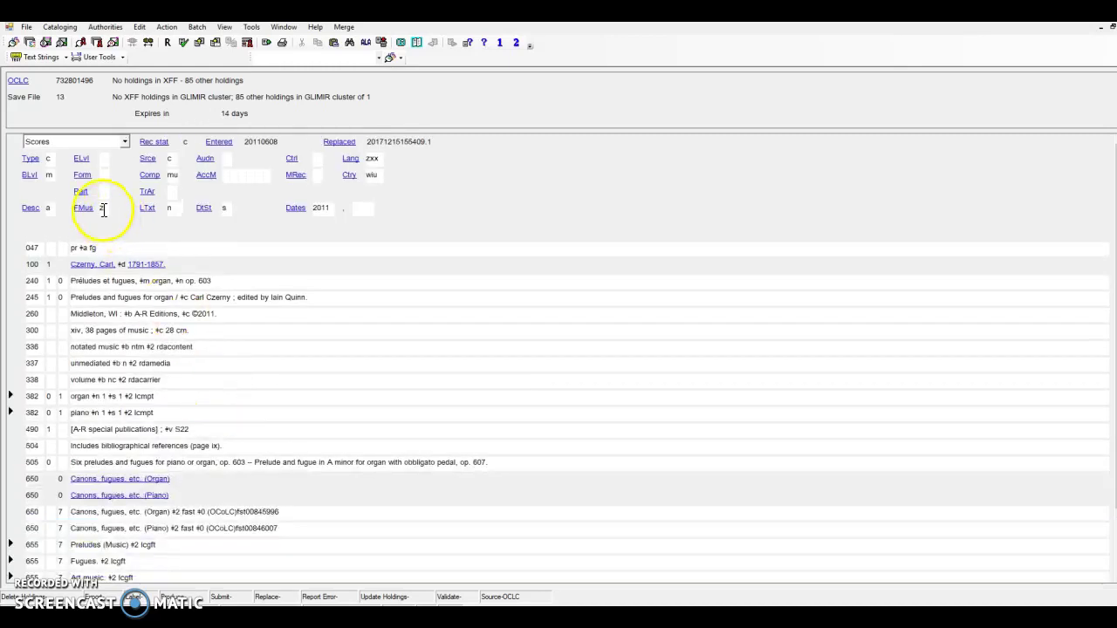
pyautogui.click(105, 330)
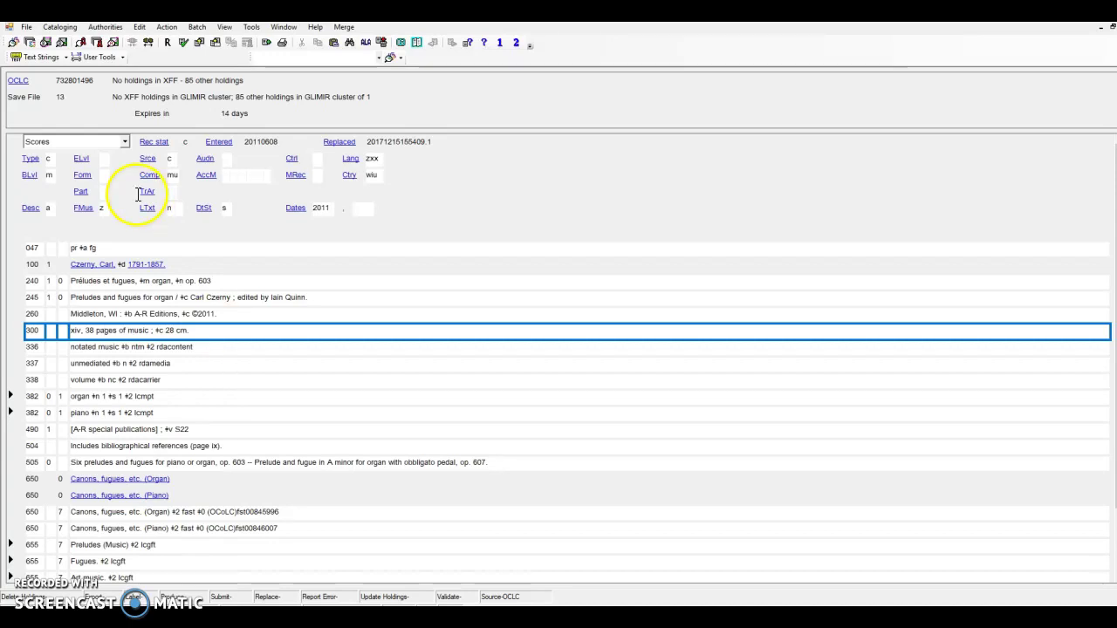
pyautogui.scroll(-1, 354, 388)
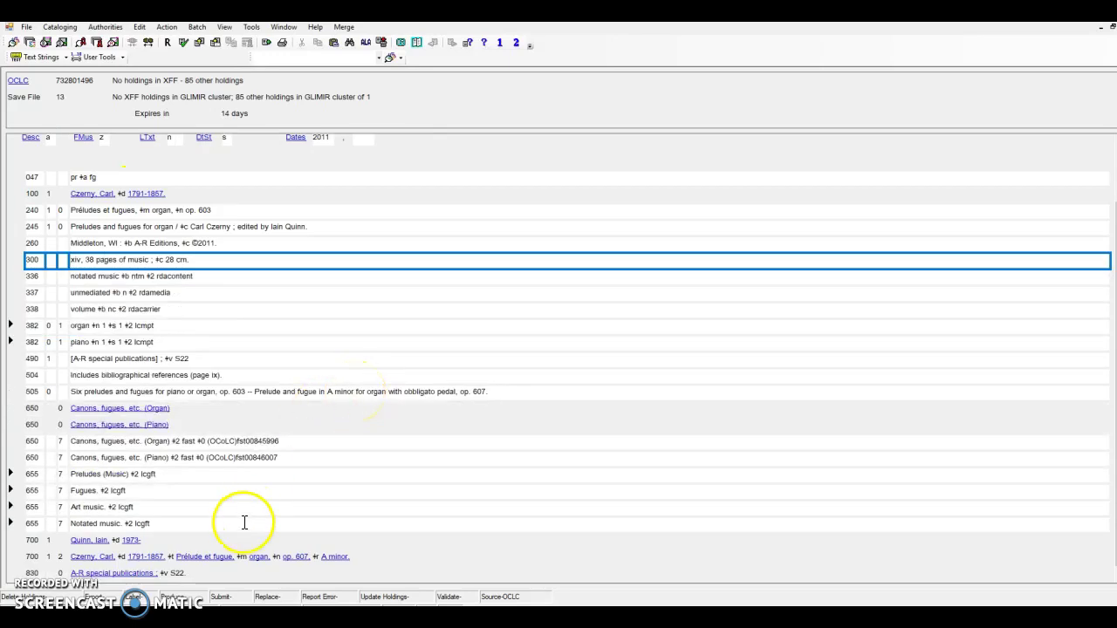
pyautogui.click(237, 524)
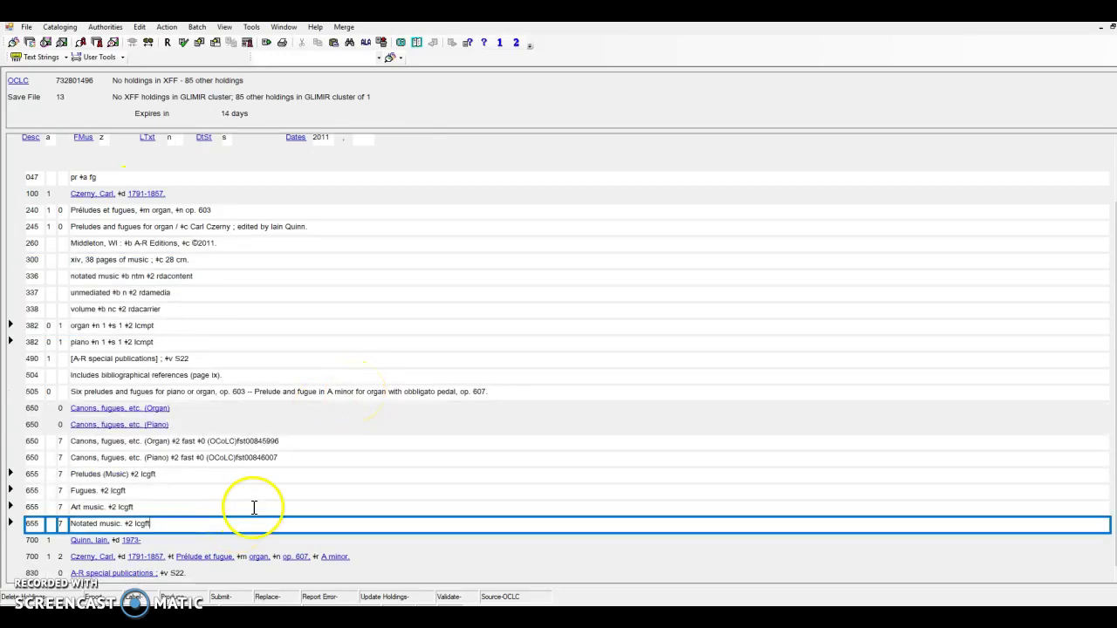
# Close the "Preludes and fugues for organ" record
pyautogui.hotkey('shift', 'F4')
pyautogui.press('Return')
pyautogui.press('Return')
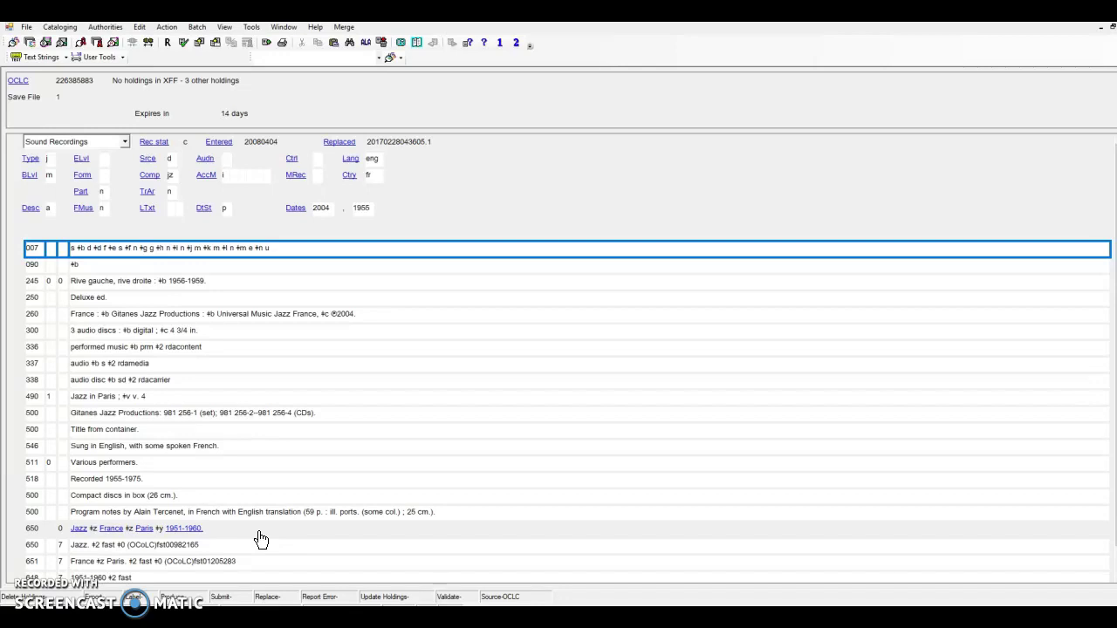
# Run the MusicAddFields macro on the "Rive gauche, rive droite" sound recording record and review the generated 655, 370 and 046 fields
pyautogui.click(267, 533)
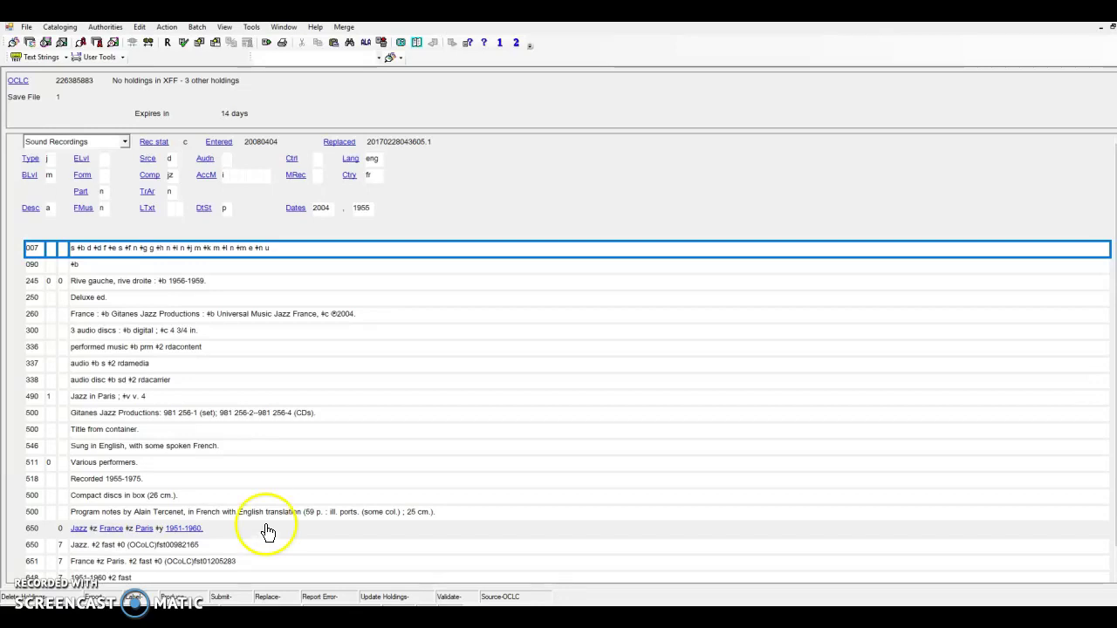
pyautogui.click(516, 43)
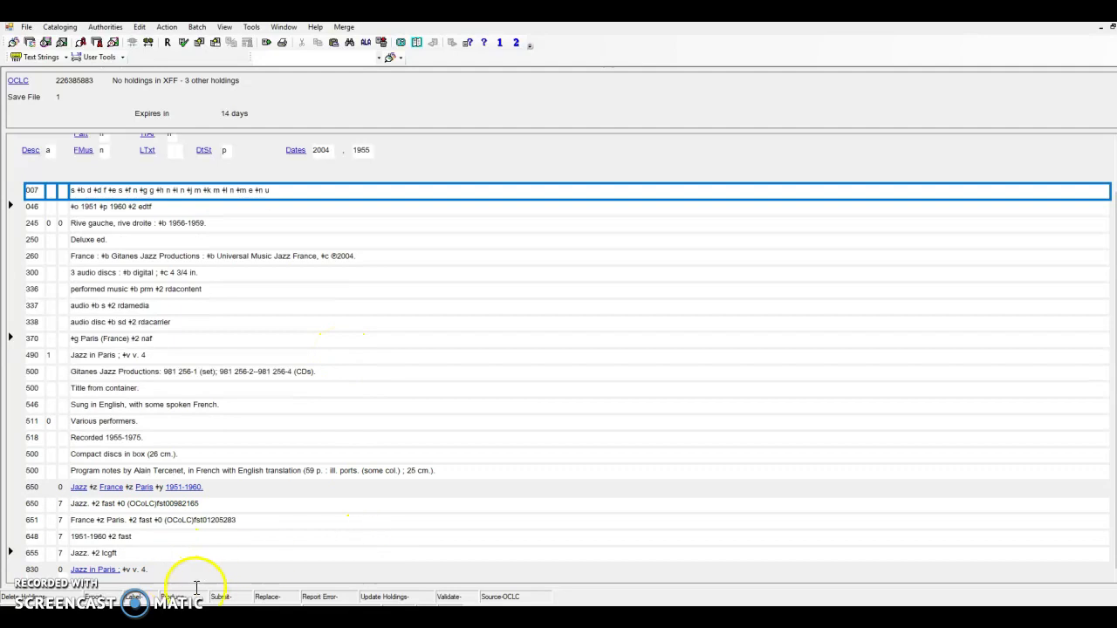
pyautogui.click(189, 554)
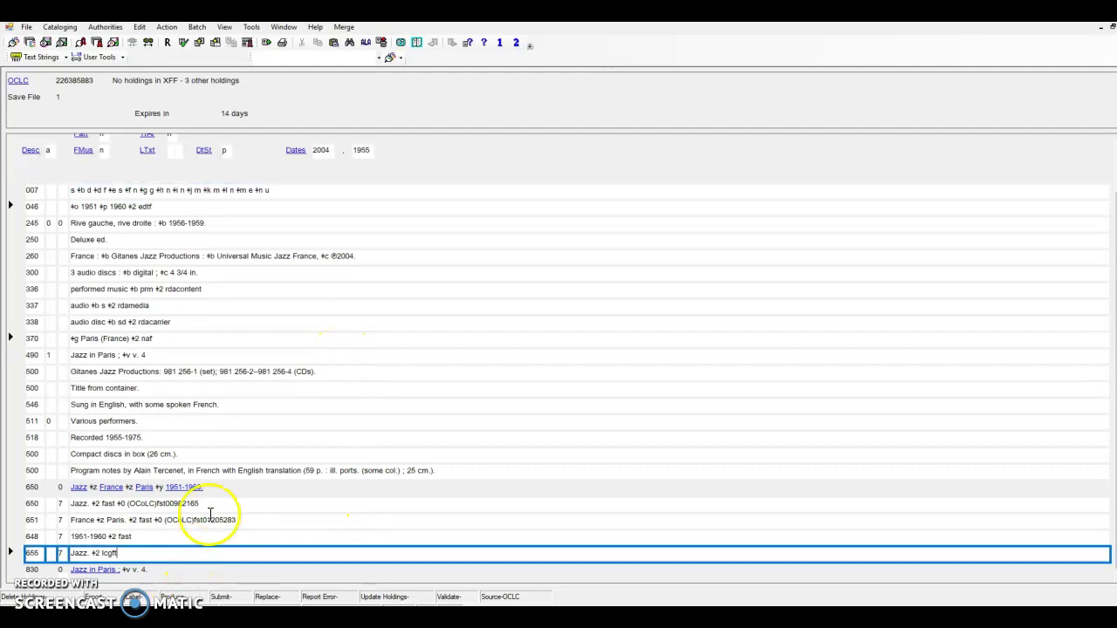
pyautogui.moveTo(187, 341); pyautogui.dragTo(81, 341)
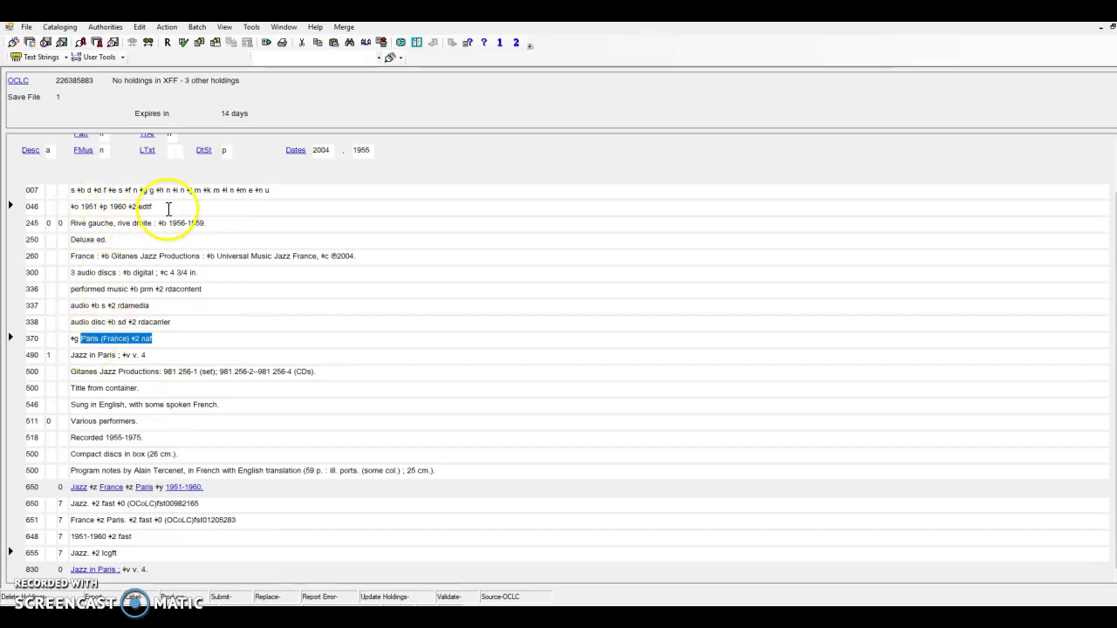
pyautogui.moveTo(170, 207); pyautogui.dragTo(94, 210)
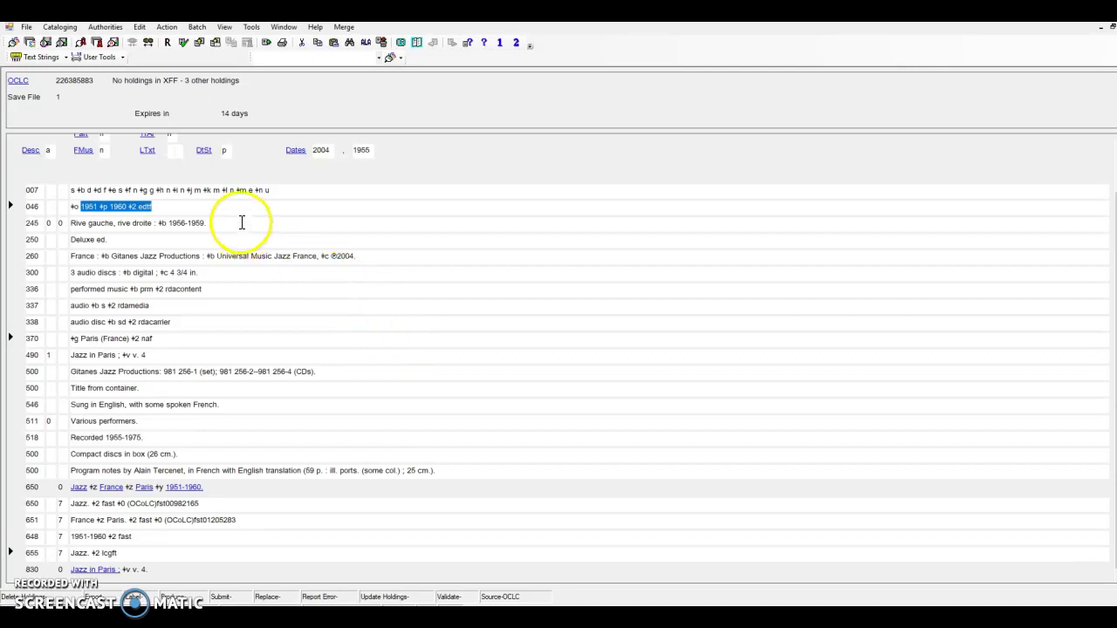
pyautogui.click(187, 223)
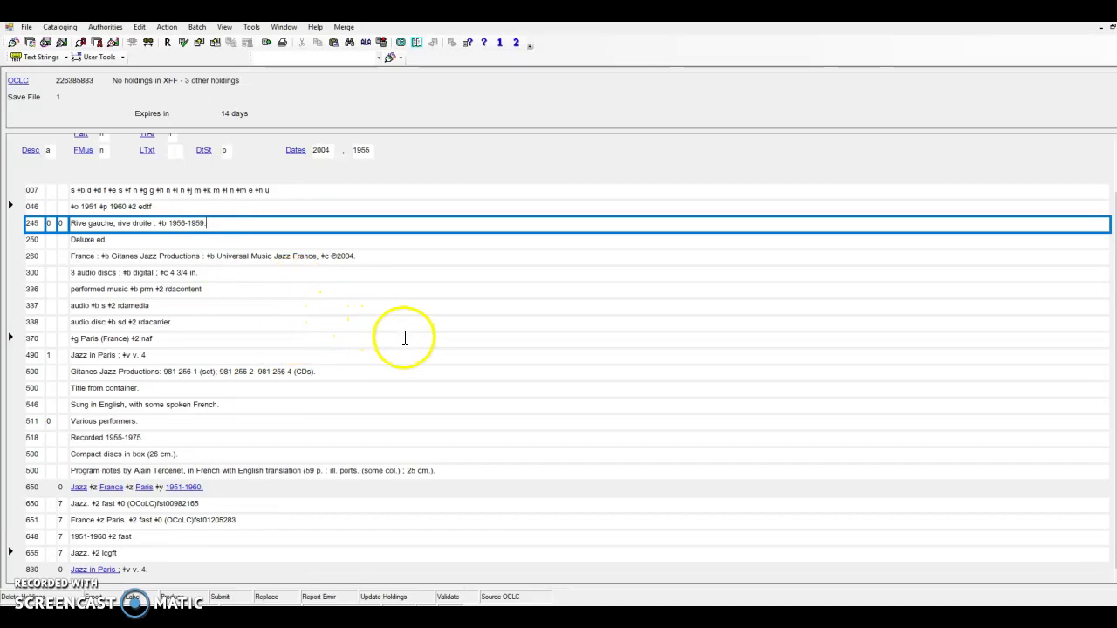
# Open record 14 from the online bibliographic save file, discarding the changes to the "Rive gauche, rive droite" record
pyautogui.hotkey('shift', 'F3')
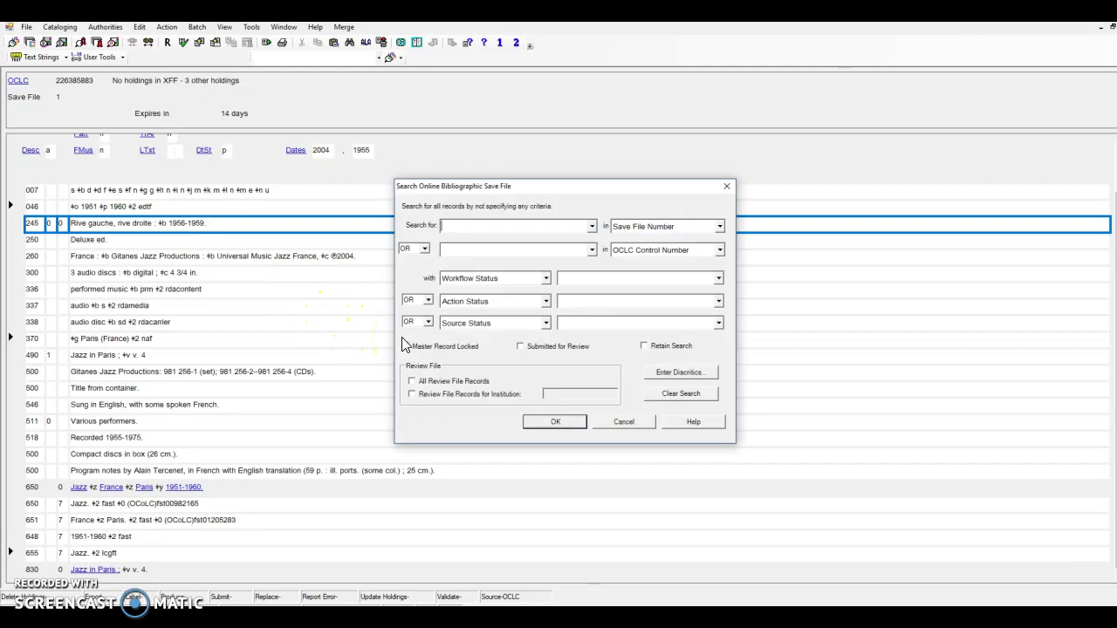
pyautogui.write('4')
pyautogui.press('BackSpace')
pyautogui.write('14')
pyautogui.press('Return')
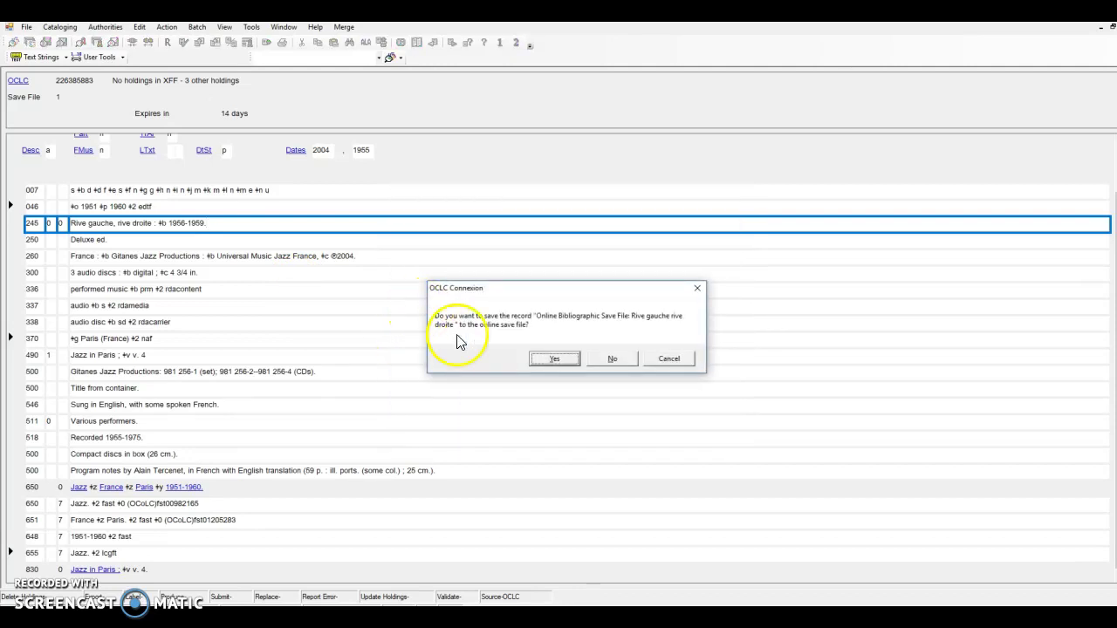
pyautogui.click(609, 361)
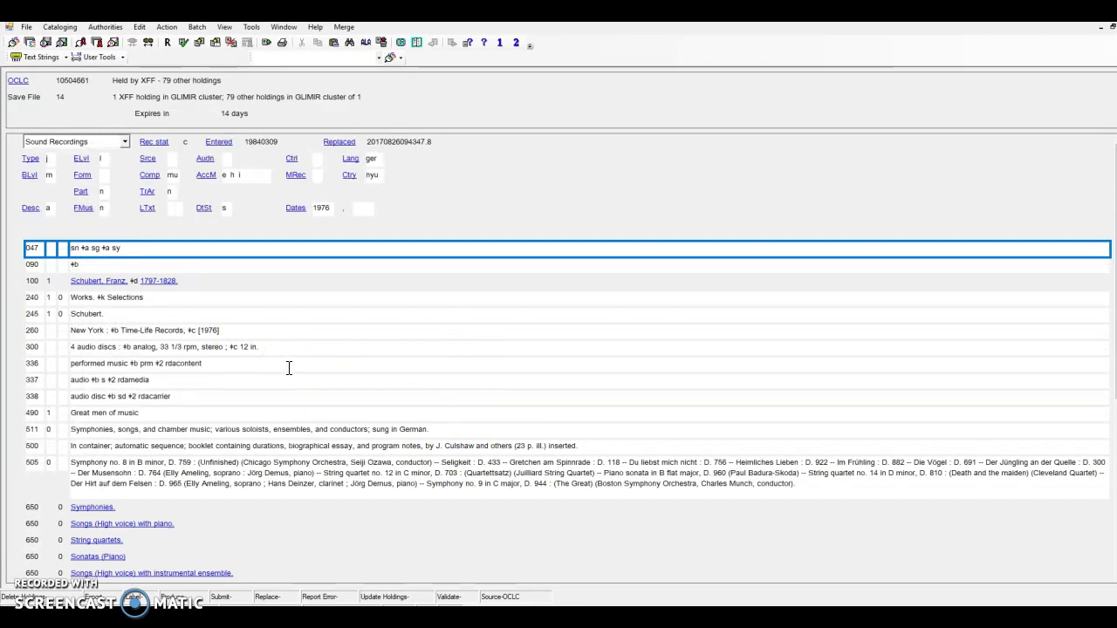
# Run the MusicAddFields macro on the "Schubert" sound recording record and review the generated 382 and 655 fields
pyautogui.scroll(-1, 289, 368)
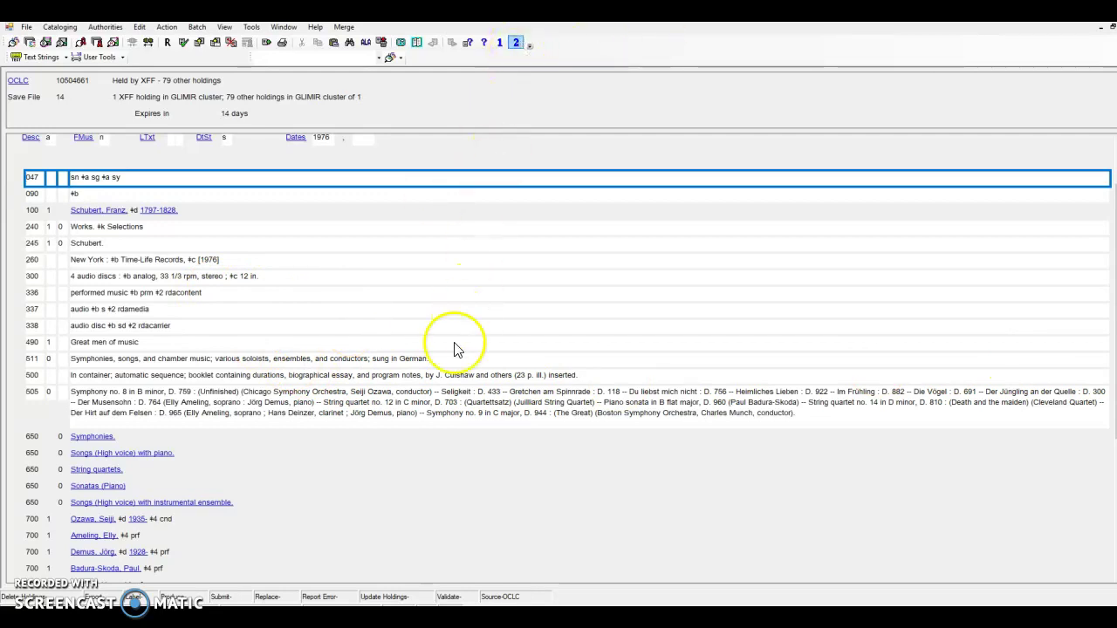
pyautogui.scroll(-4, 450, 344)
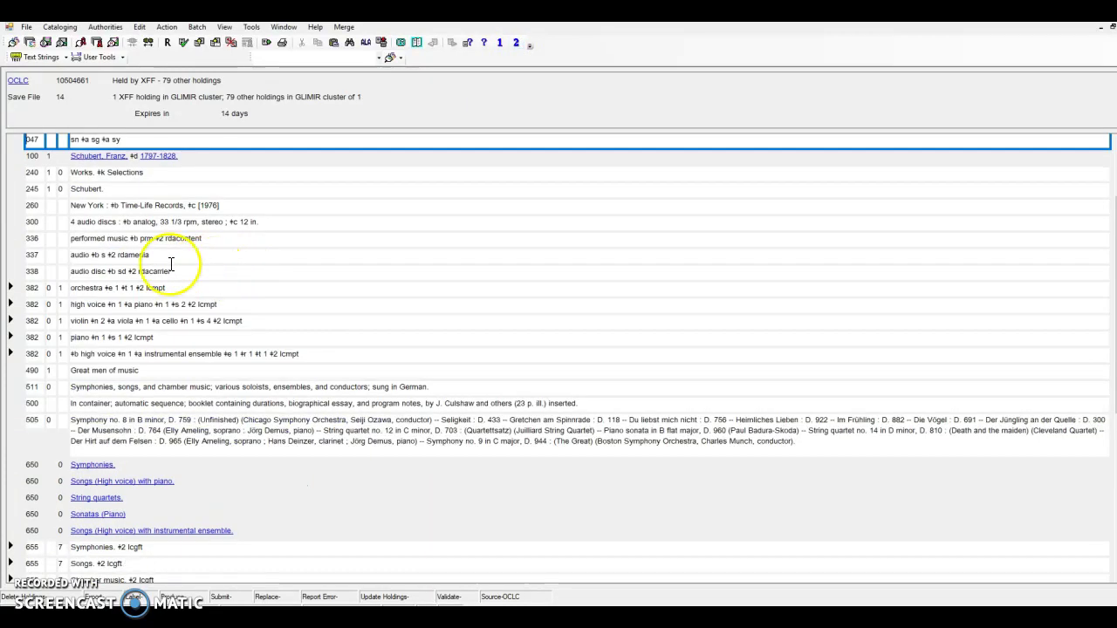
pyautogui.scroll(-1, 180, 479)
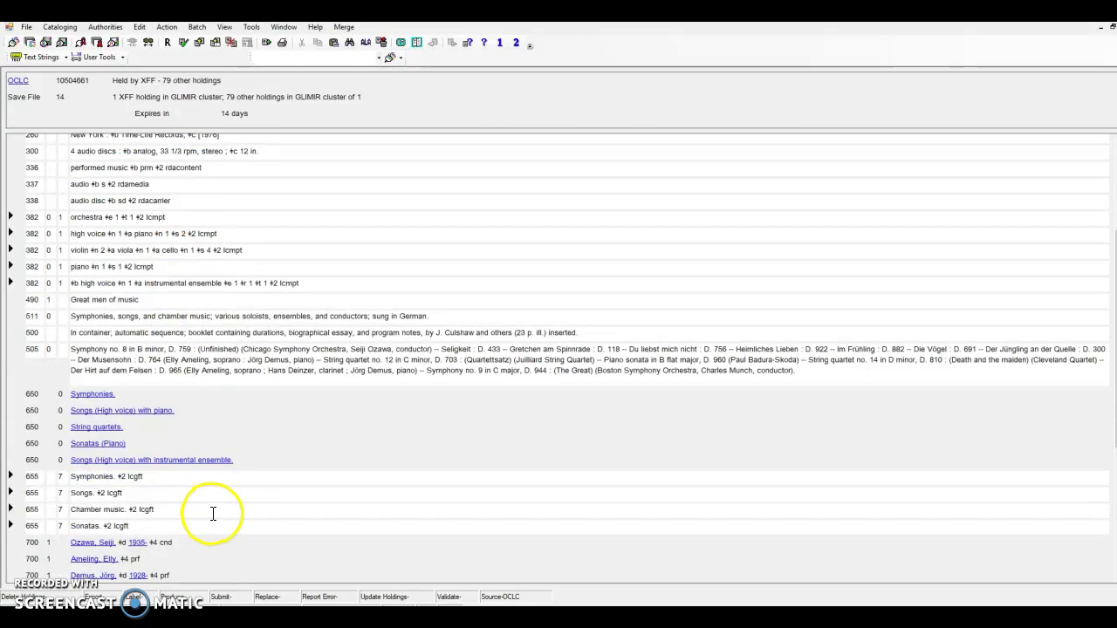
pyautogui.scroll(1, 218, 305)
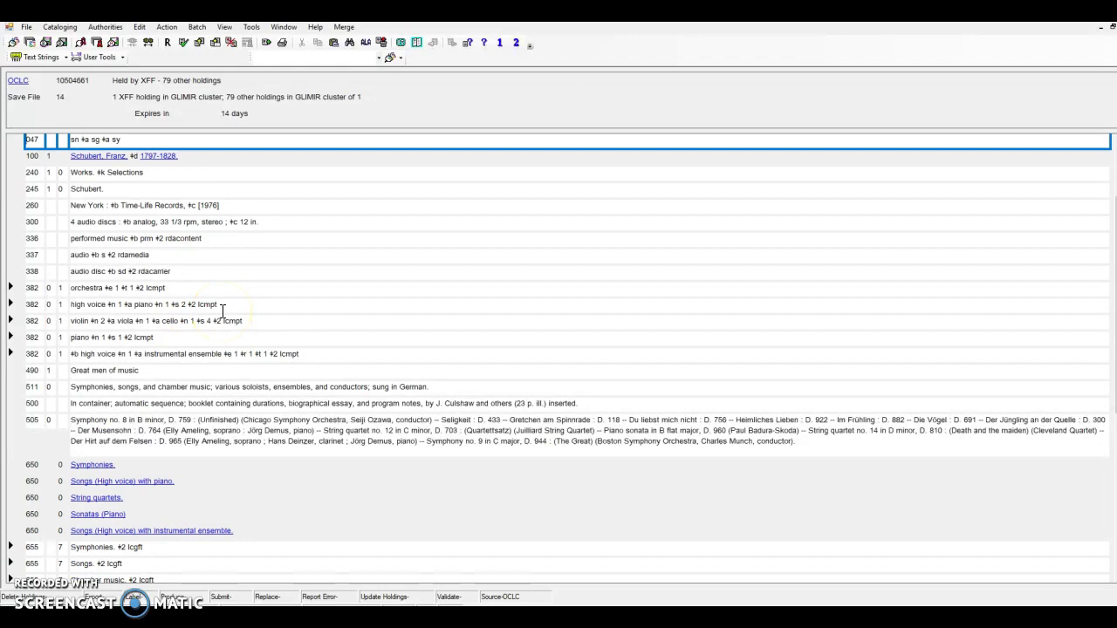
# Examine the generated 382 fields one by one, from the orchestra entry to the high voice with instrumental ensemble entry
pyautogui.click(225, 289)
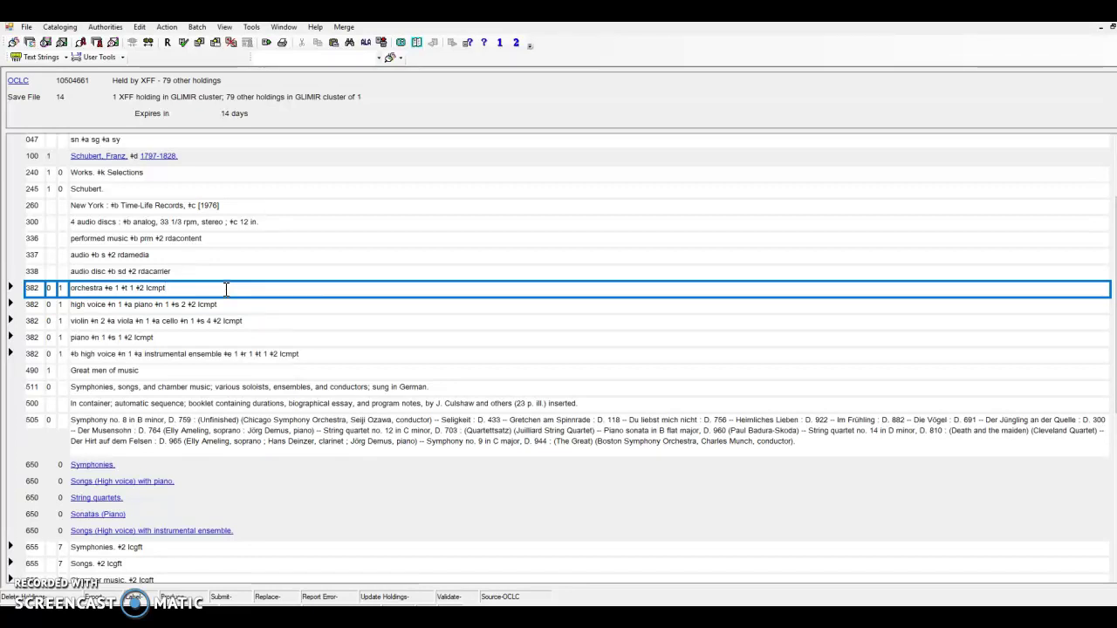
pyautogui.click(223, 305)
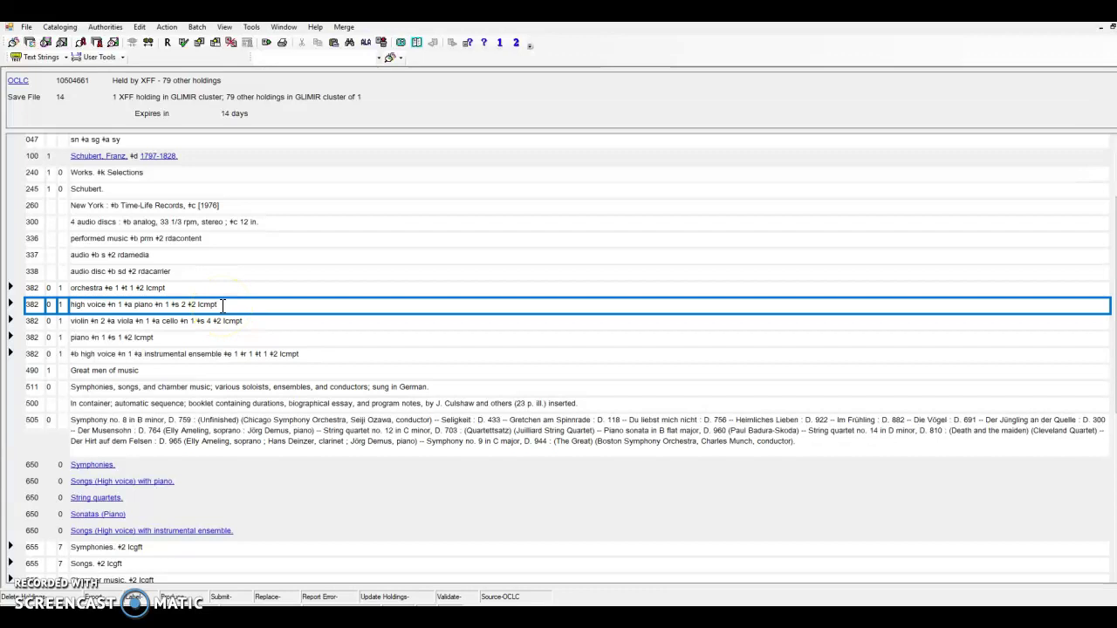
pyautogui.press('Down')
pyautogui.press('Down')
pyautogui.press('Down')
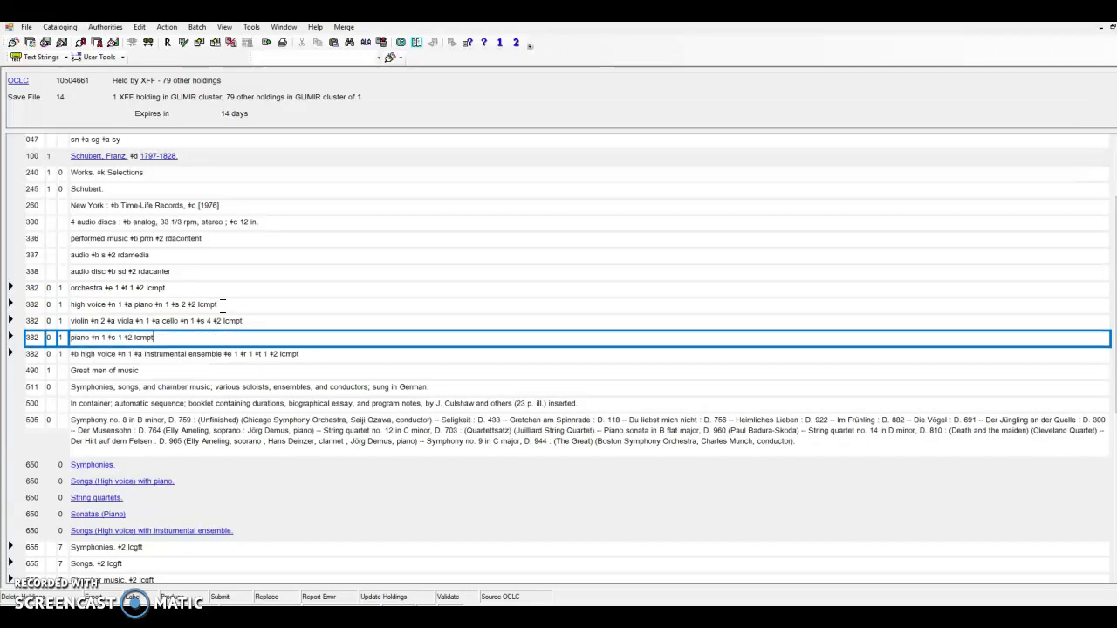
pyautogui.click(273, 328)
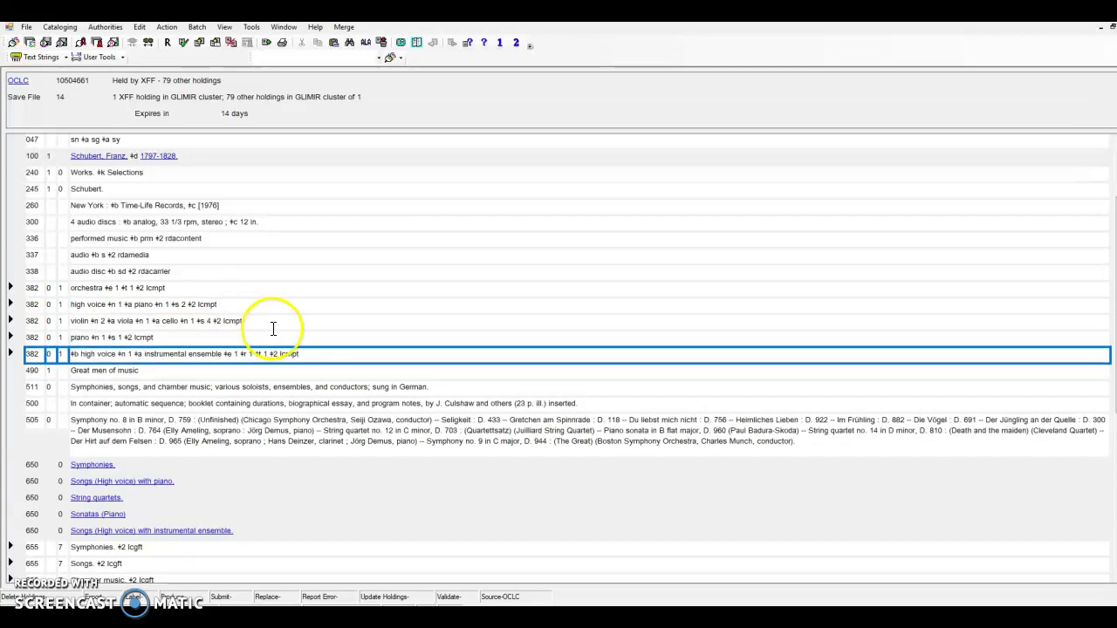